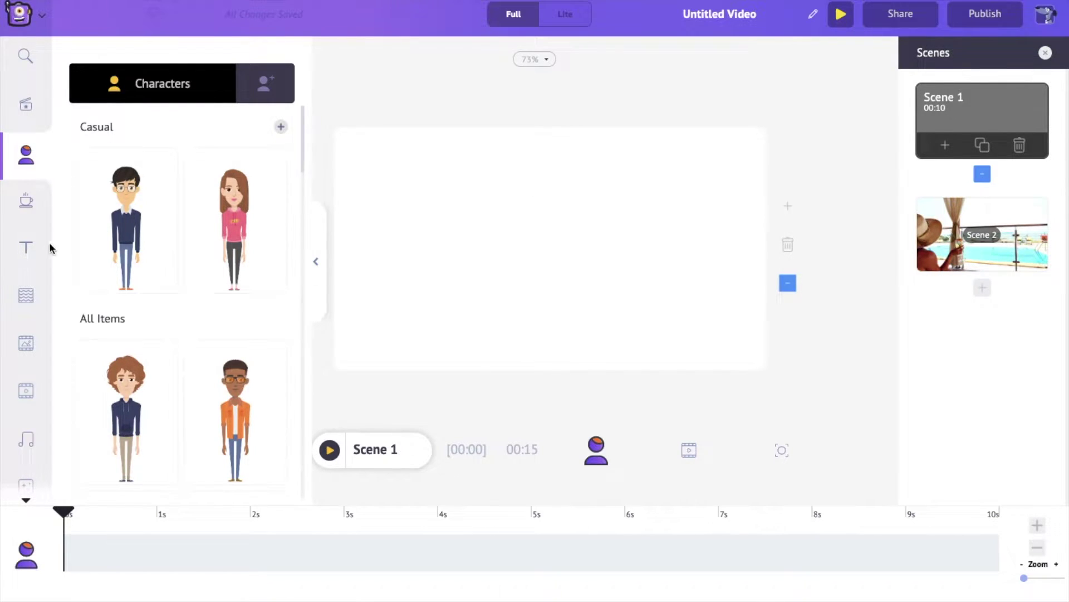
- Show the Properties library with Shapes (With Text), Office and Furniture items
click(29, 247)
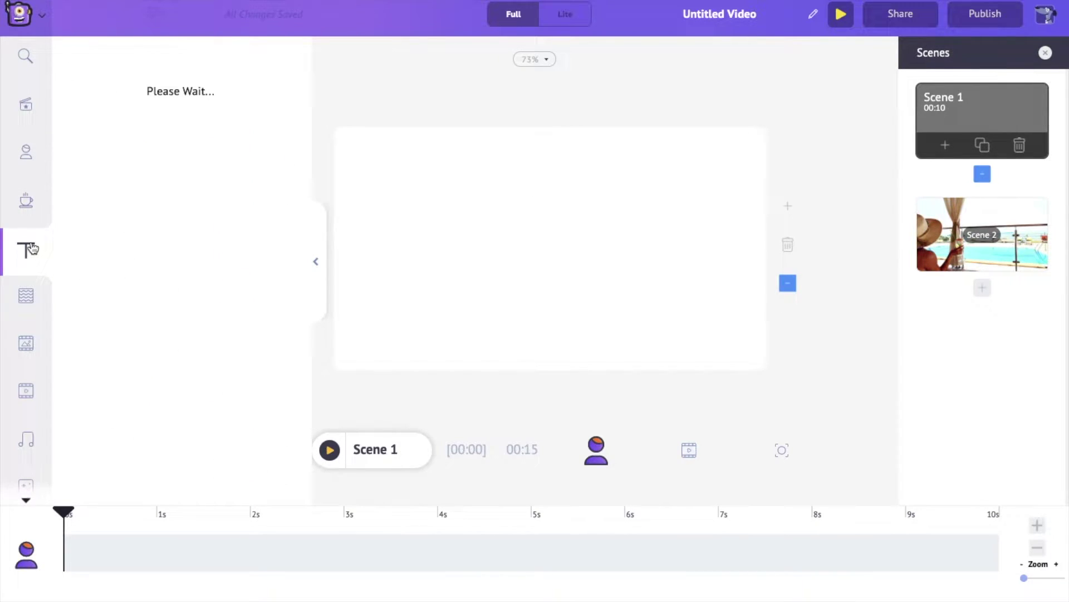
click(31, 205)
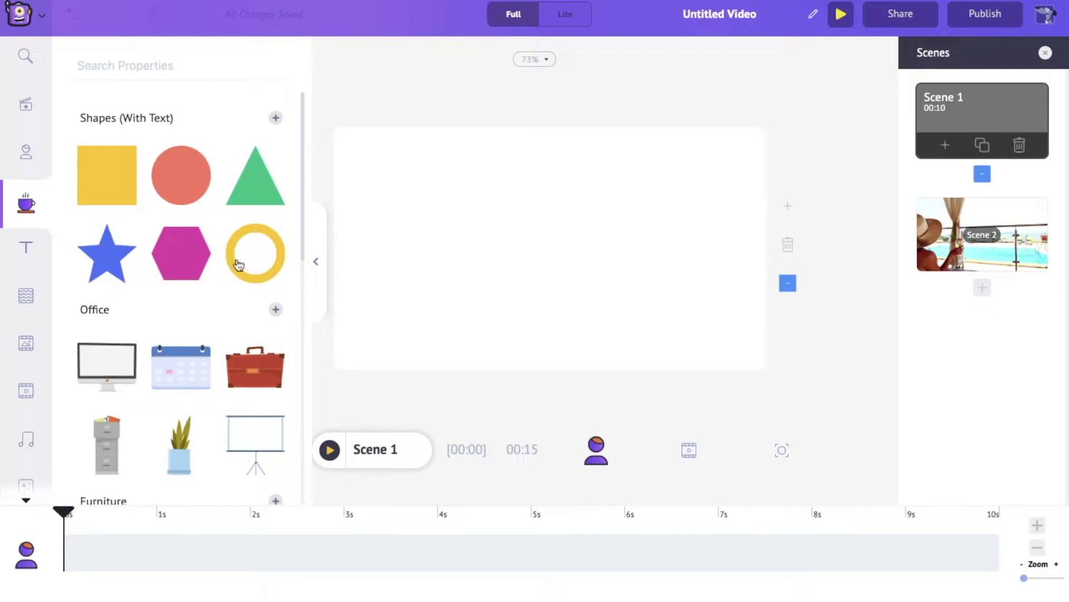
- Add a yellow square shape to Scene 1 and type Hello! inside it
click(107, 184)
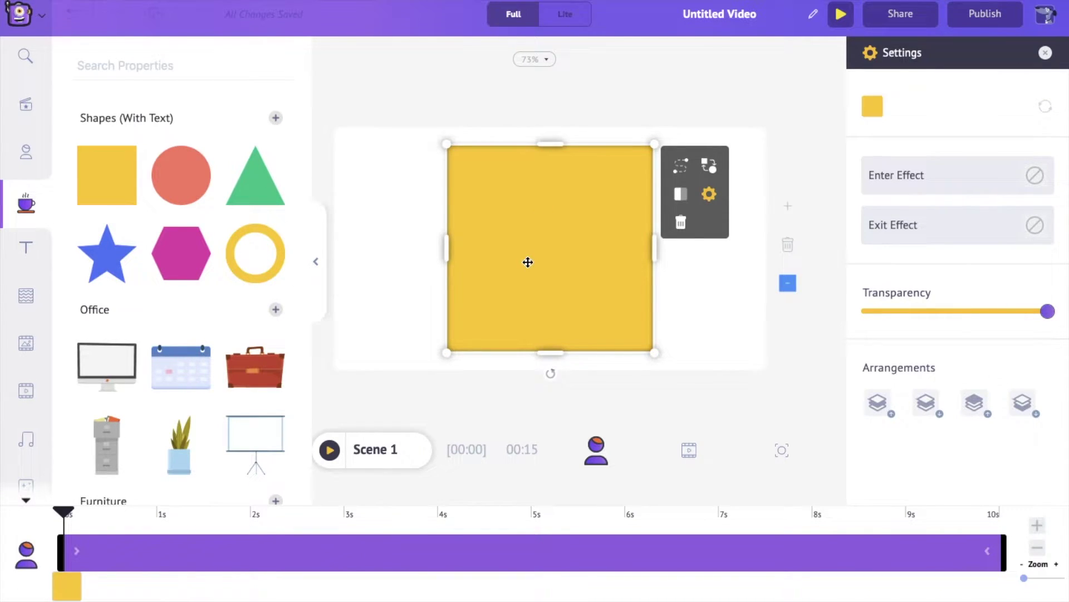
double_click(528, 262)
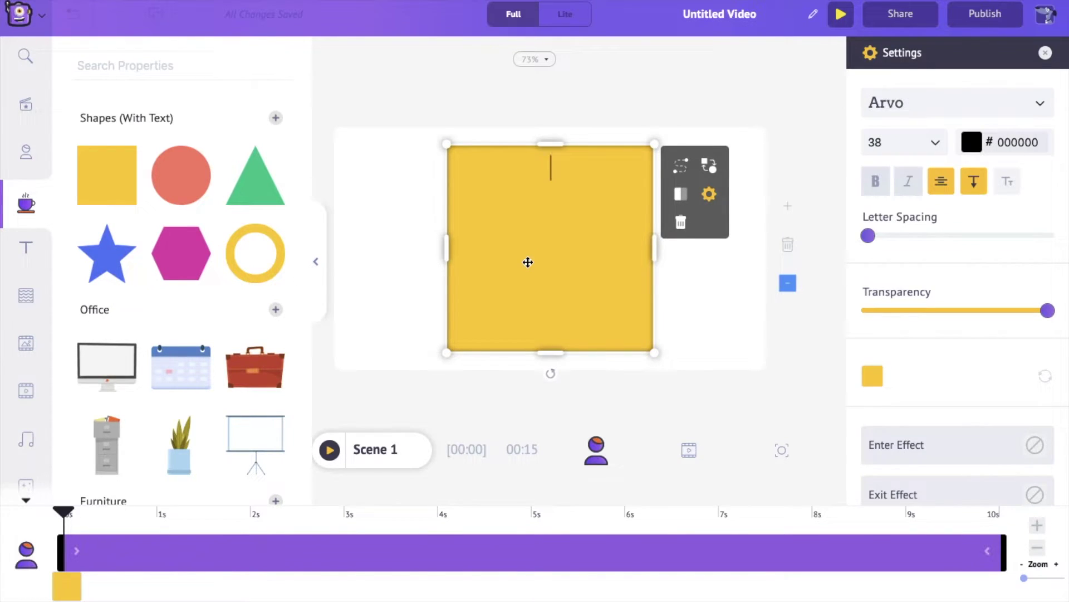
text(Hello!)
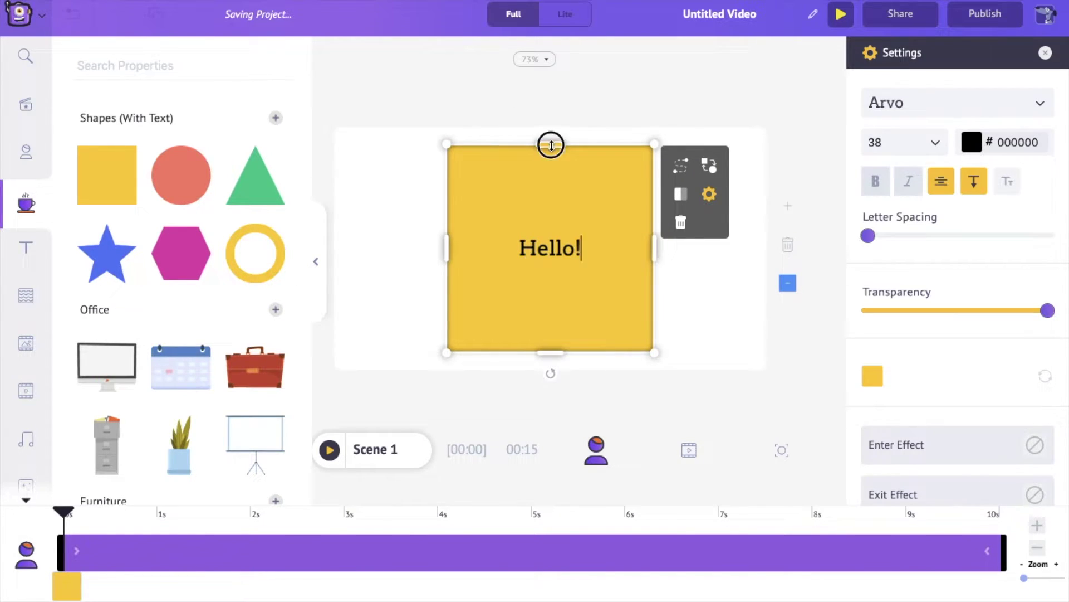
- Stretch the square's top, bottom, left and right edges into a wide canvas-filling rectangle
drag(551, 143, 552, 118)
drag(550, 352, 549, 377)
drag(448, 251, 329, 251)
drag(653, 252, 773, 259)
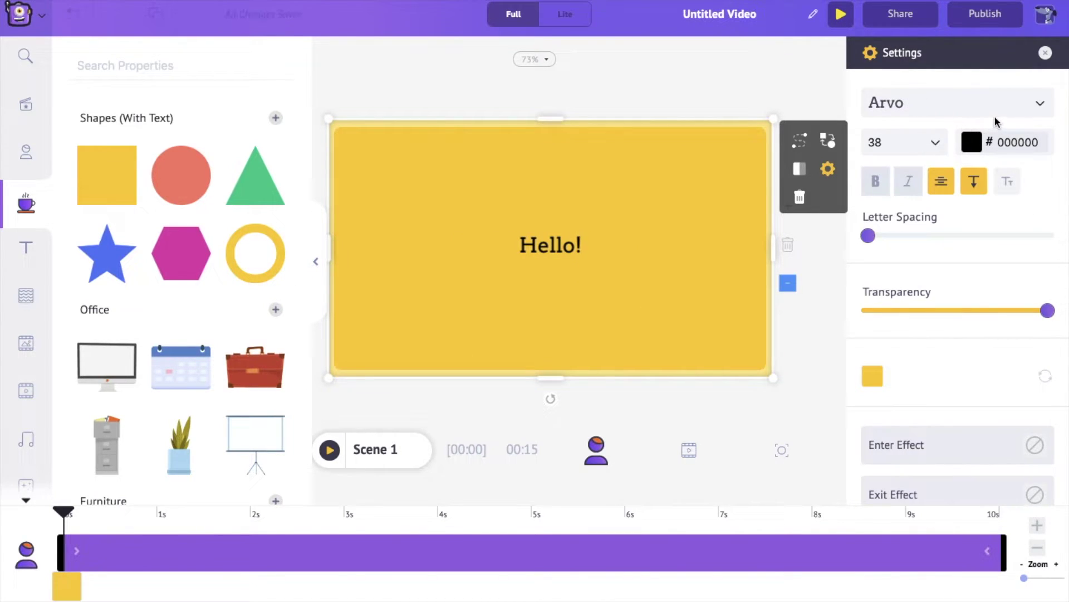
- Set the Hello! text in Bowlby One SC with wider letter spacing
click(1024, 104)
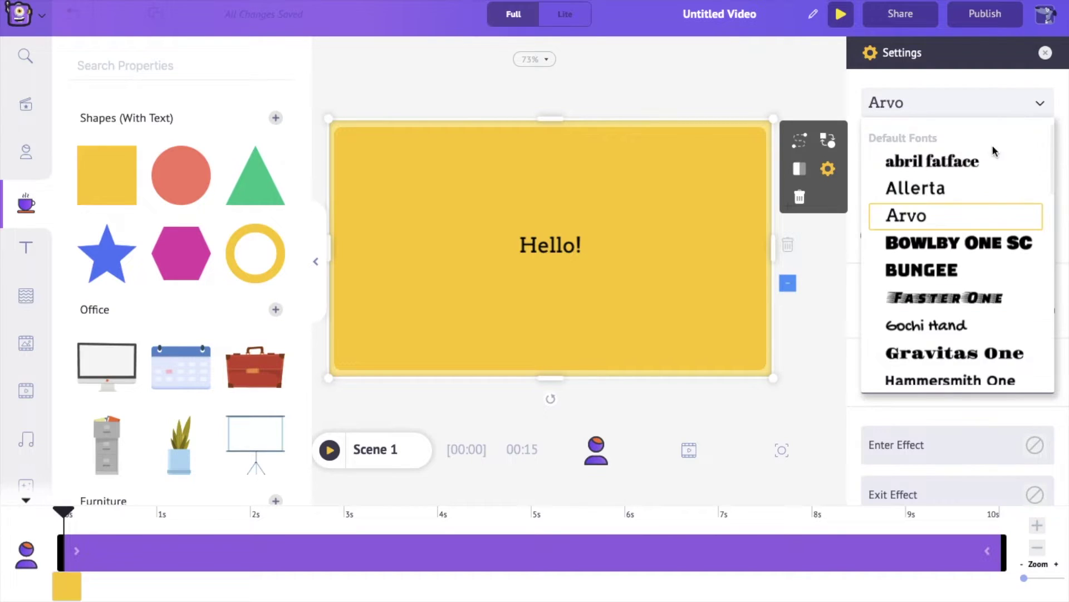
click(936, 253)
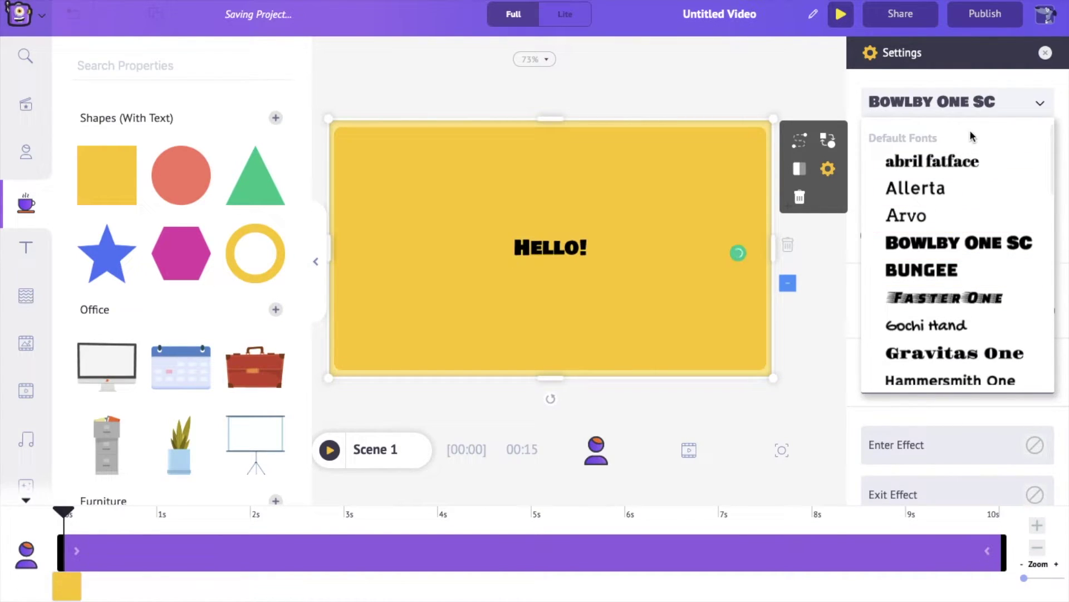
click(994, 74)
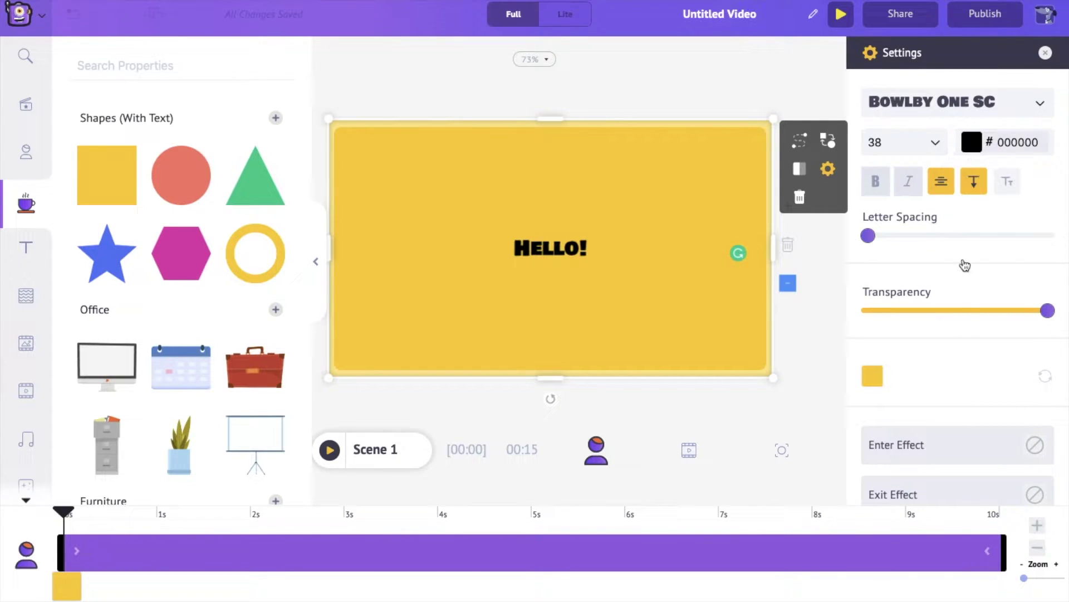
click(1044, 313)
drag(1044, 313, 1053, 289)
drag(867, 236, 922, 237)
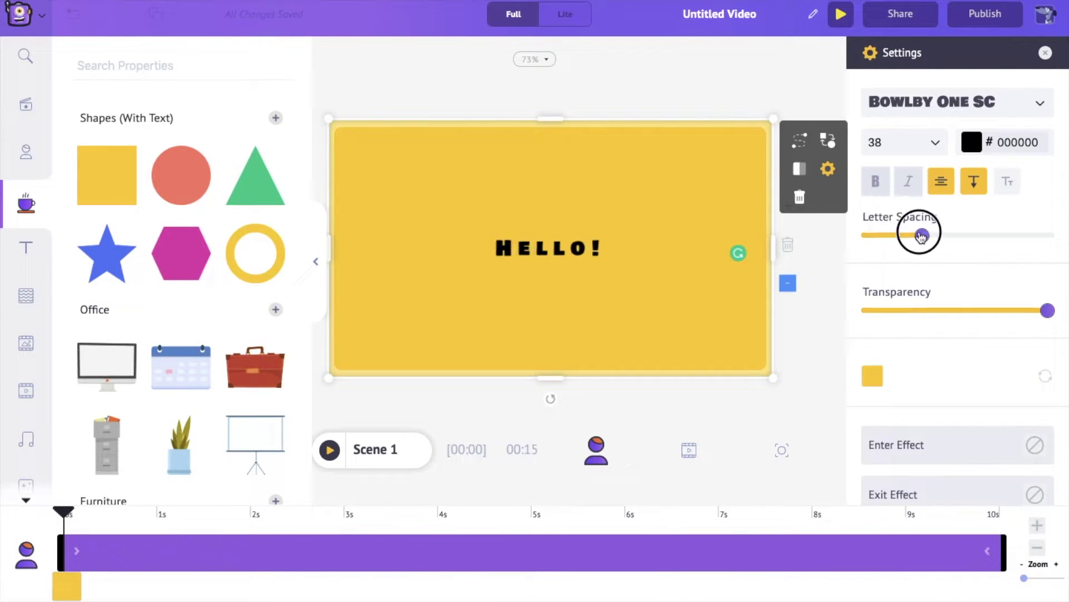
- Change the rectangle's fill colour from yellow to lime green
scroll(913, 342, down, 3)
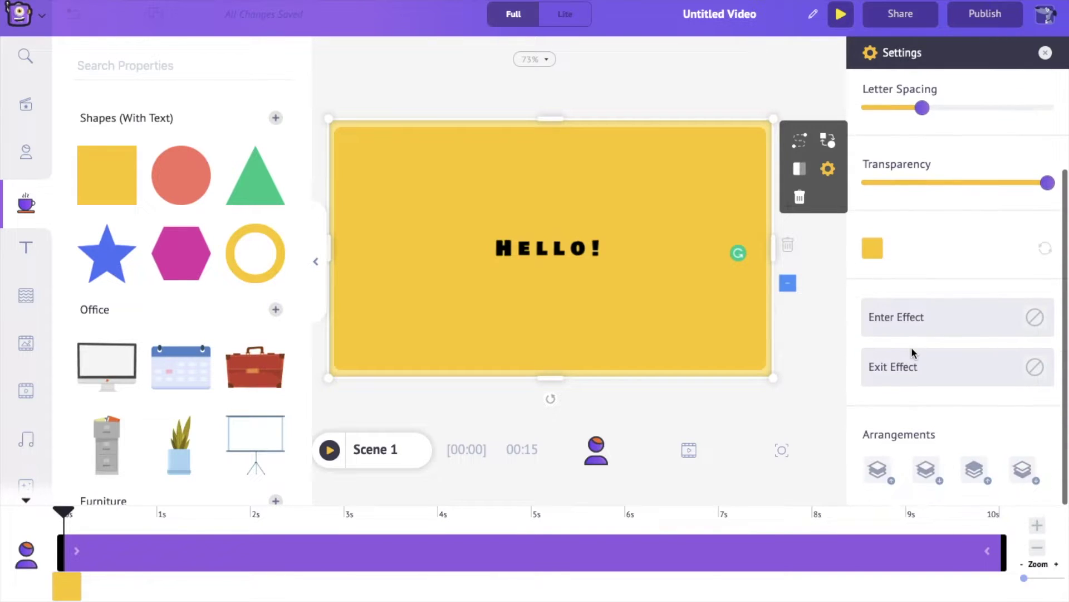
scroll(913, 351, up, 1)
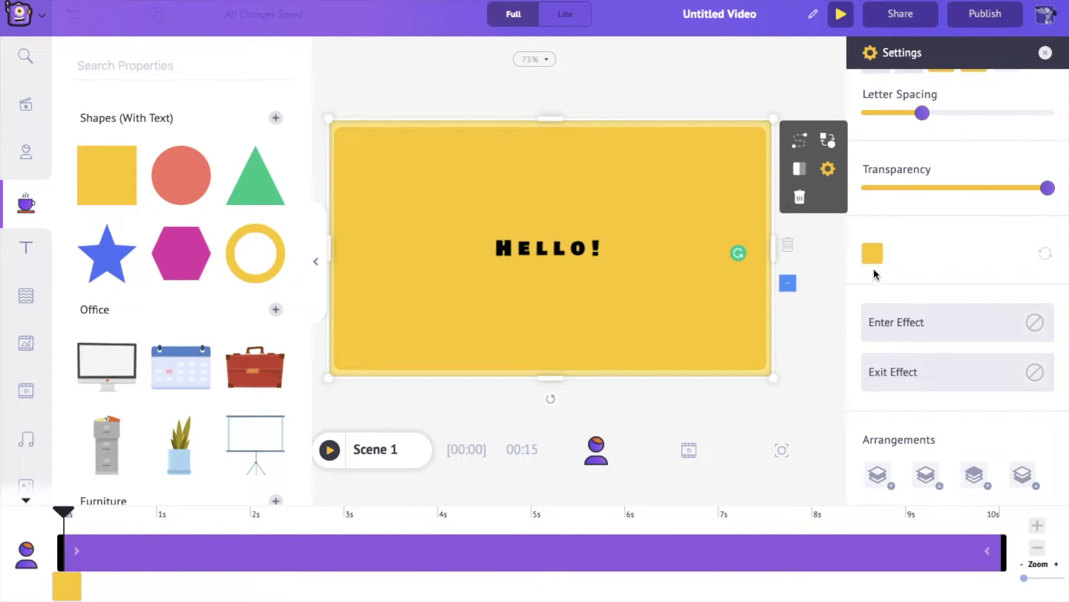
click(884, 255)
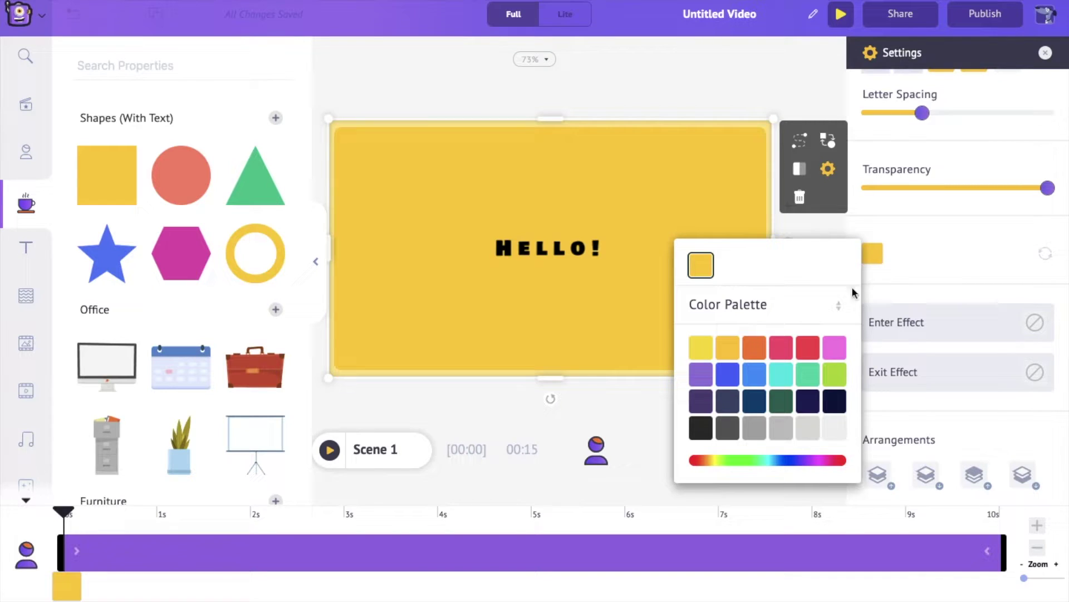
click(835, 407)
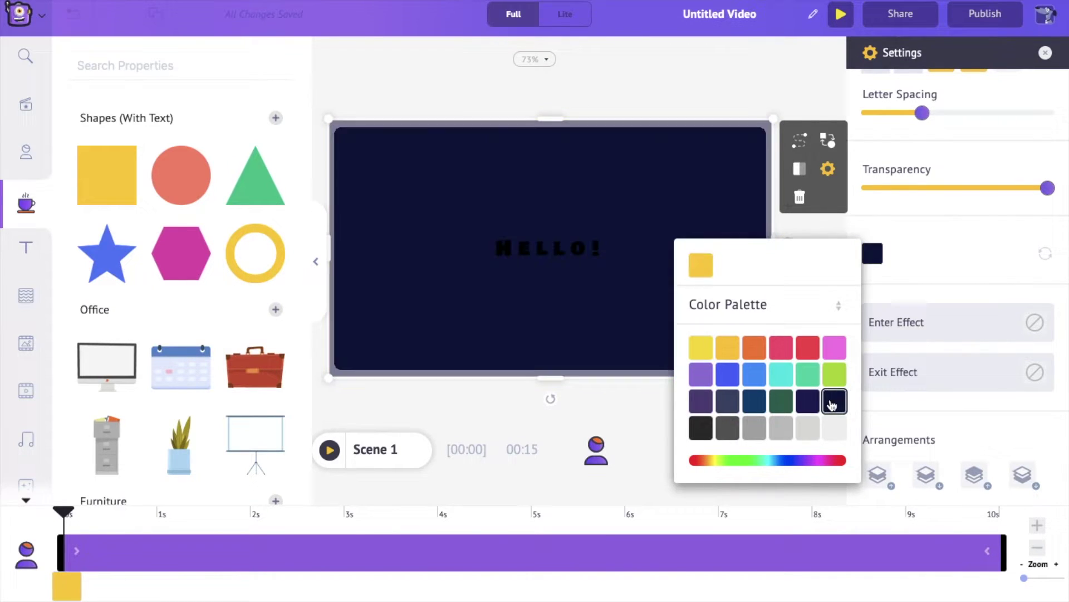
click(835, 380)
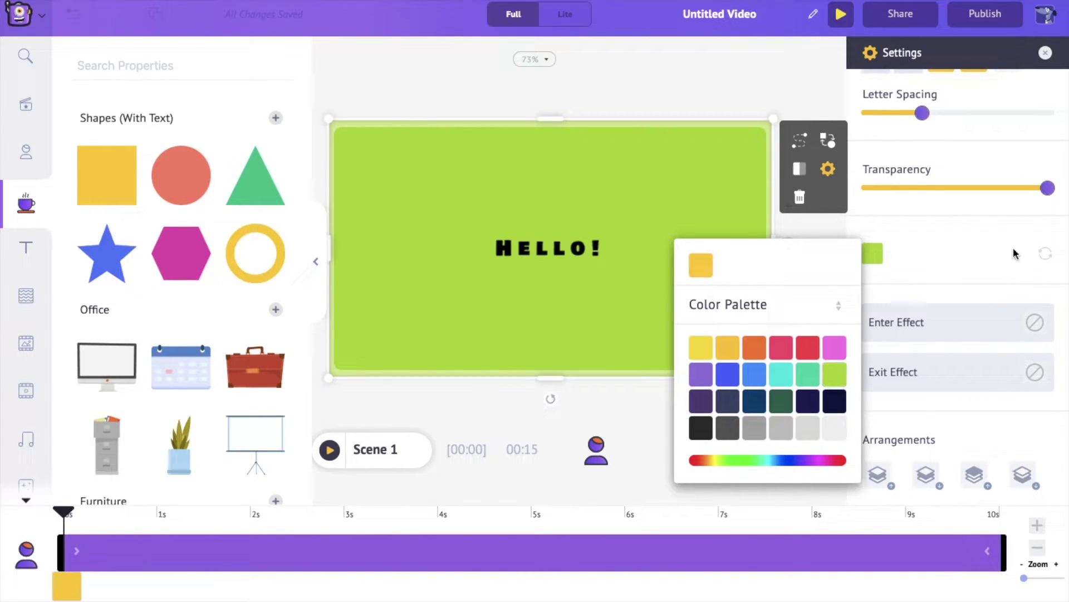
click(985, 246)
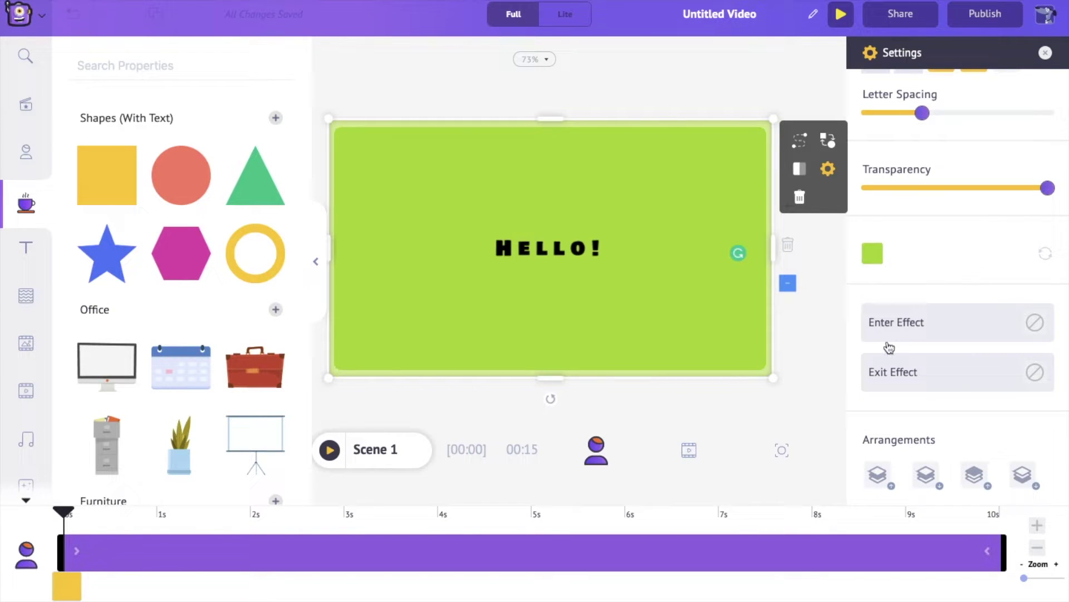
scroll(889, 347, up, 2)
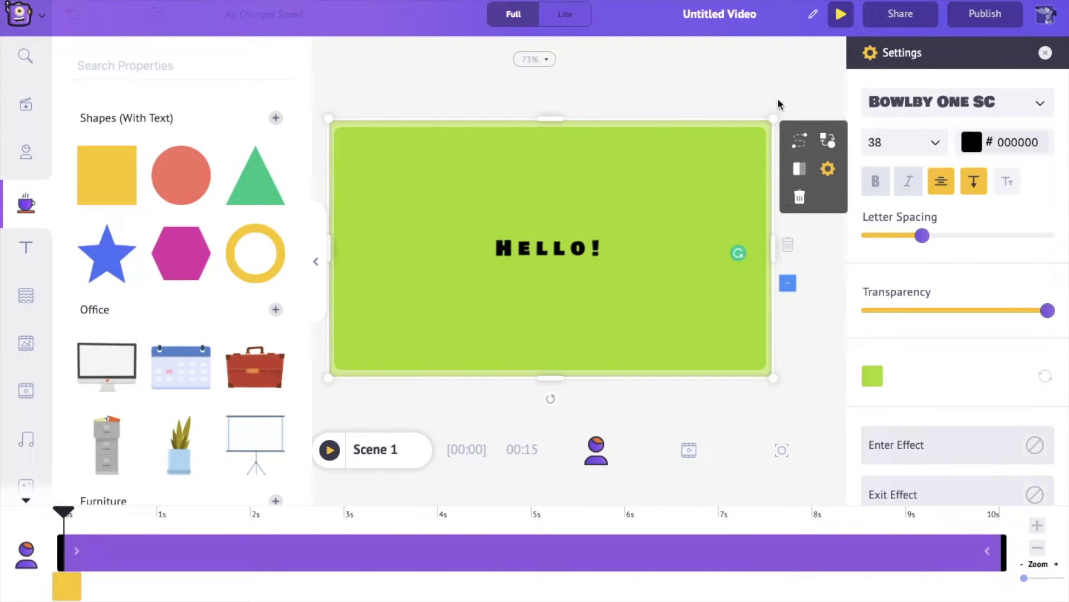
- Switch to the poolside Scene 2 and add a heading placed higher up
click(765, 84)
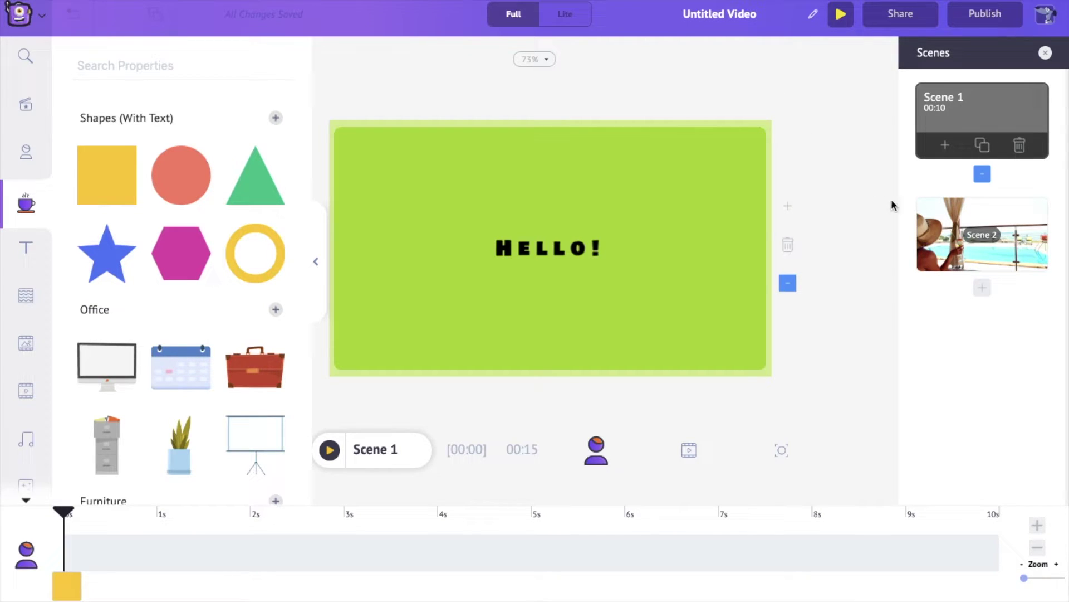
click(940, 215)
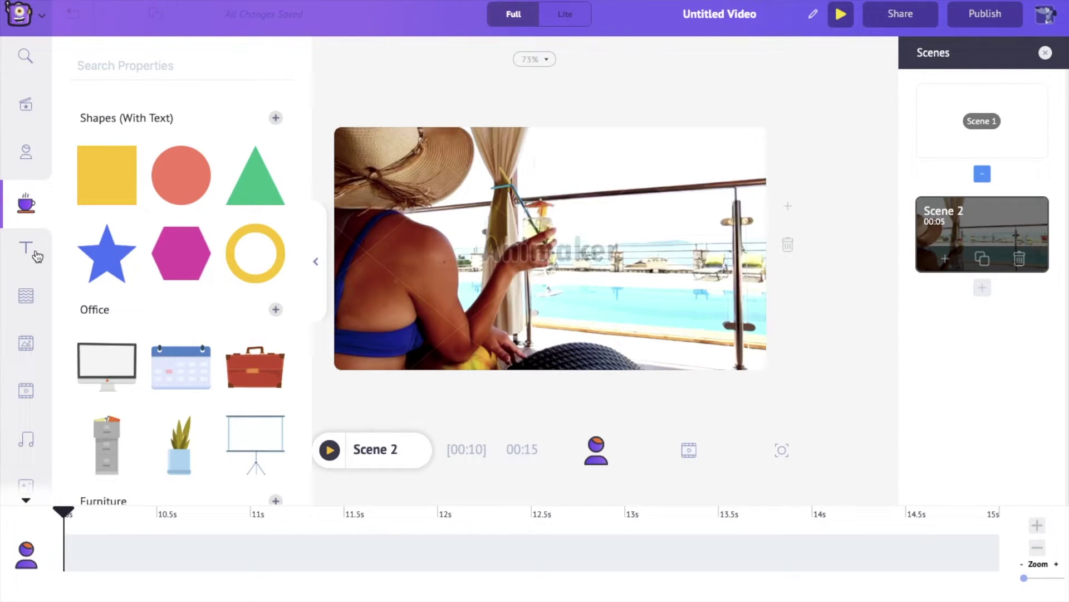
click(28, 249)
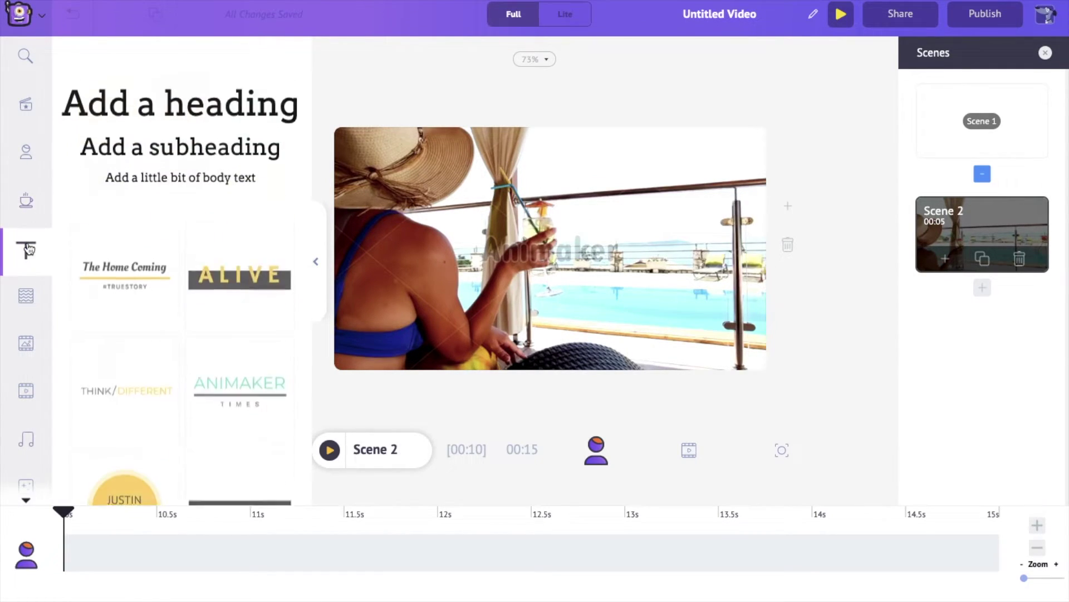
click(183, 93)
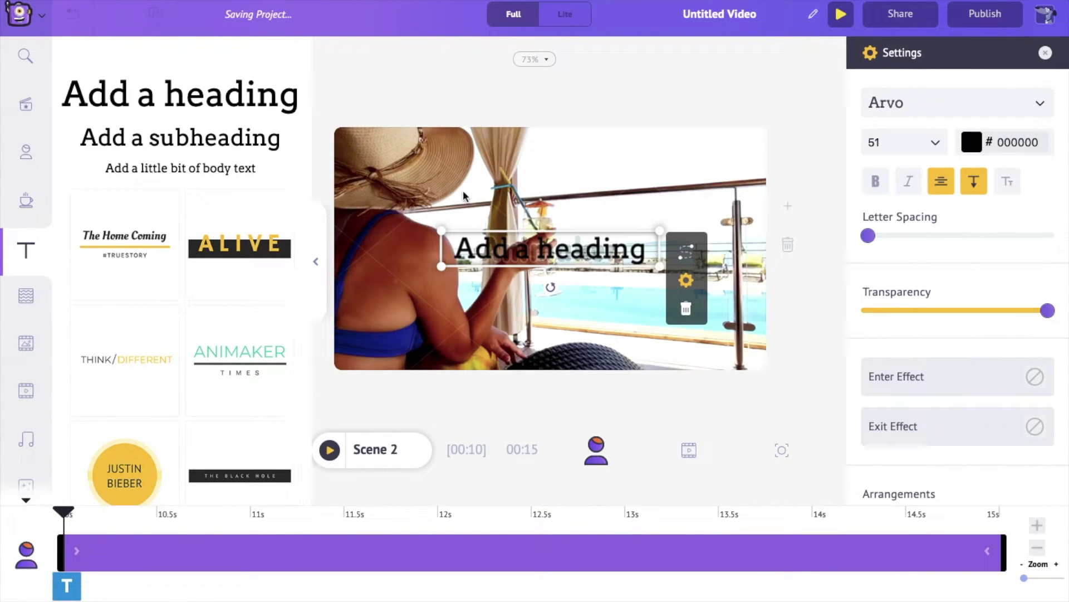
drag(557, 254, 568, 230)
- Retype the heading as Travel in white (FFFFFF), then delete the text element
double_click(568, 230)
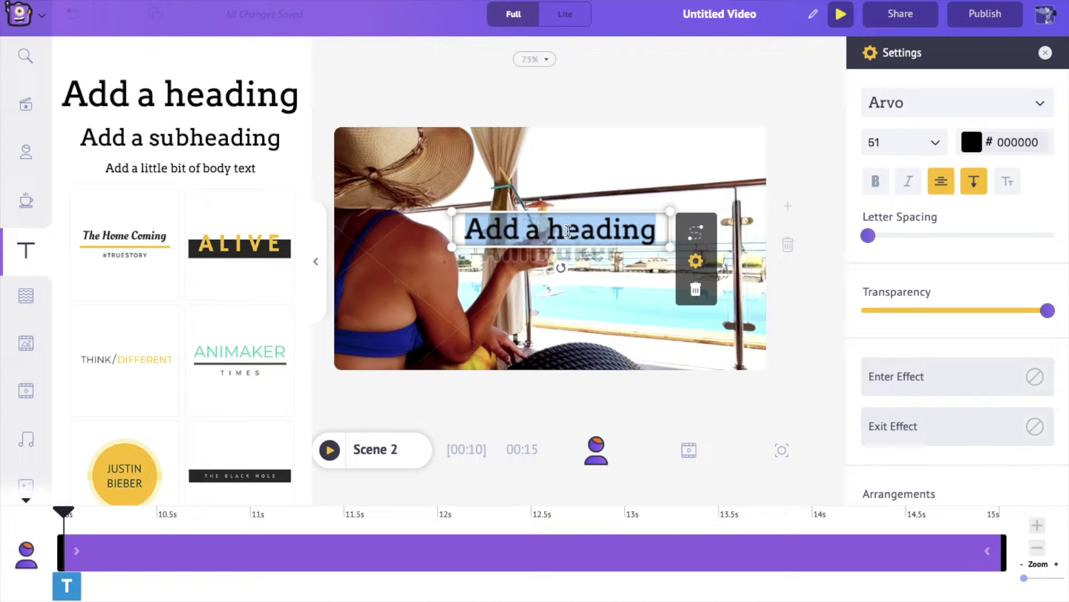
text(Travel)
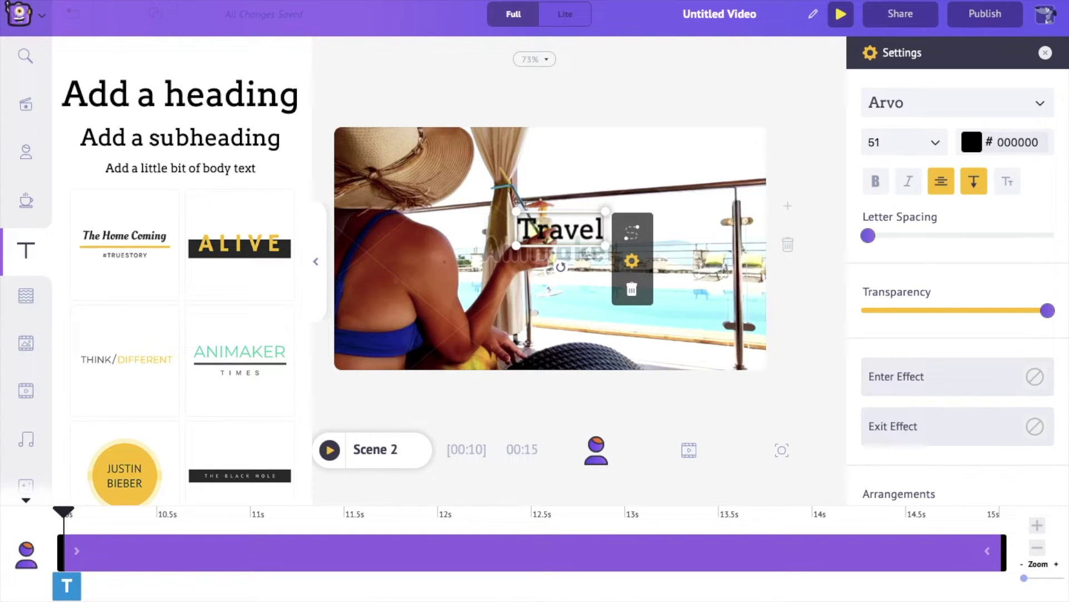
key(ctrl+a)
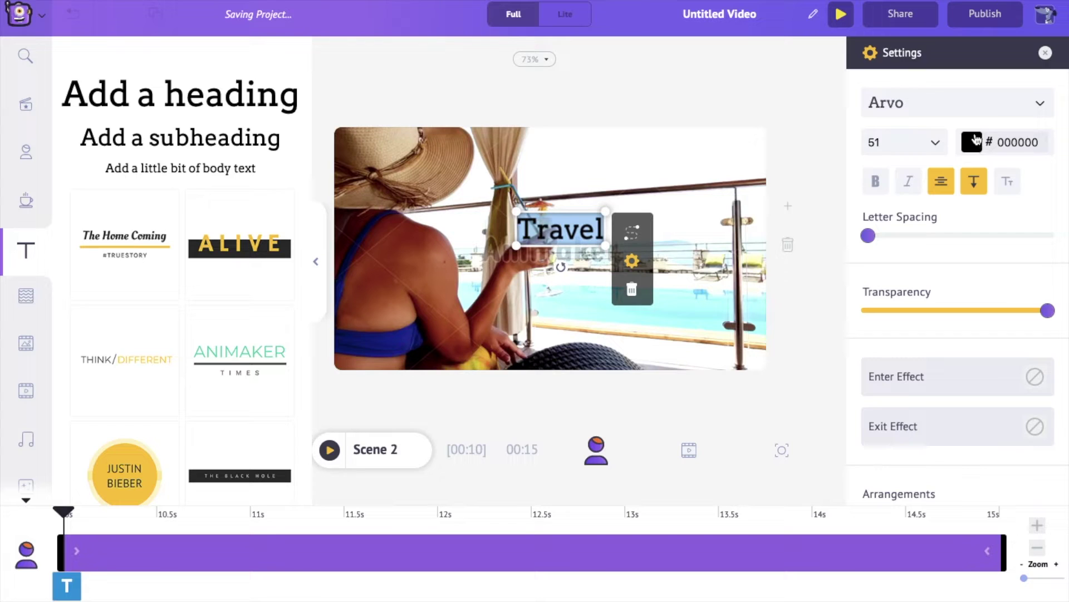
click(975, 141)
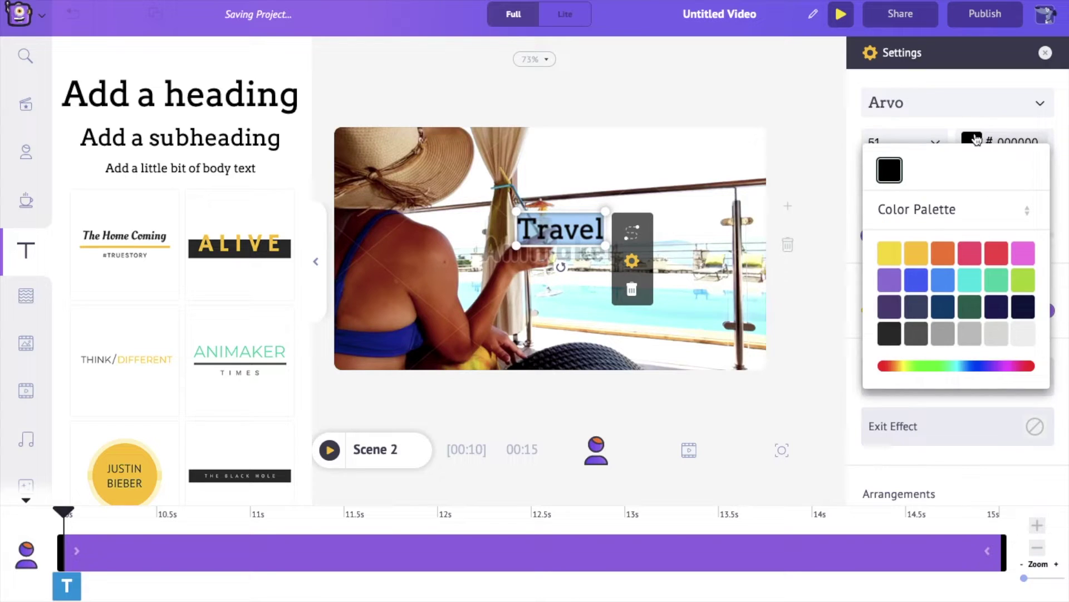
click(914, 366)
drag(906, 292, 881, 242)
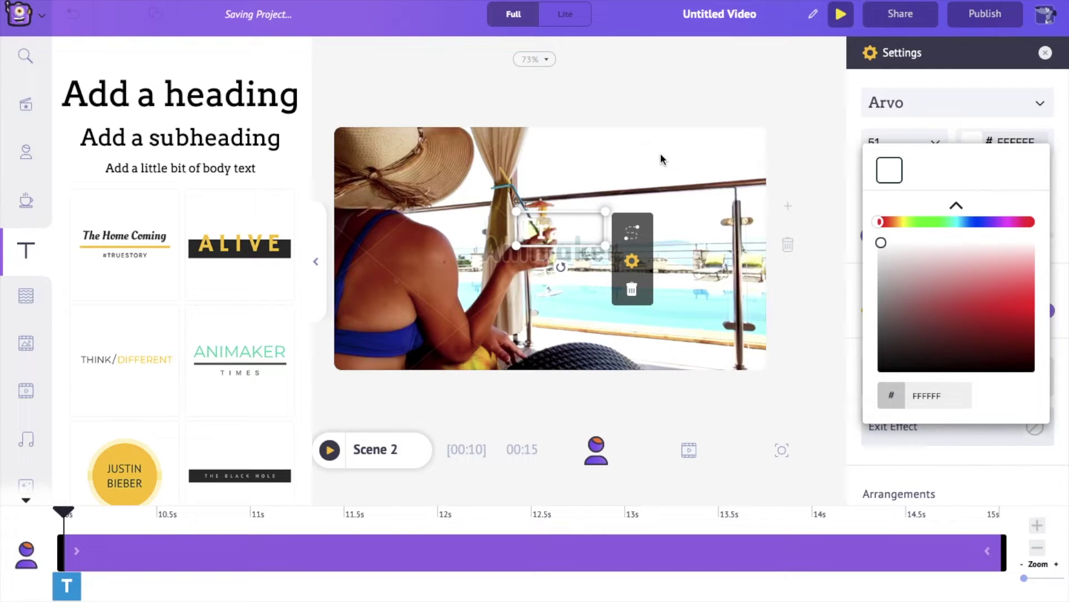
click(633, 292)
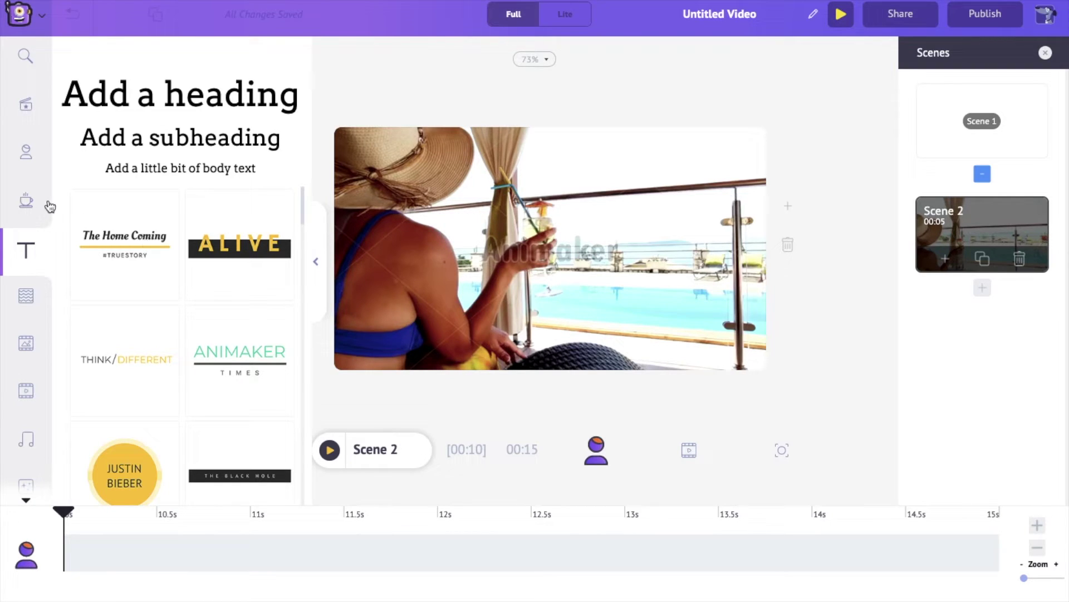
click(24, 202)
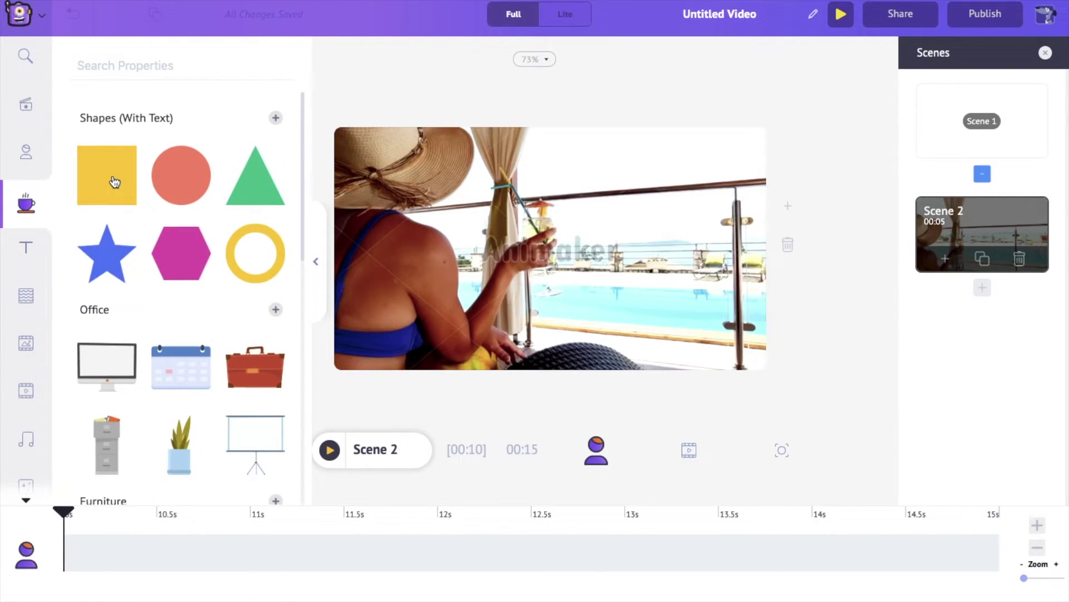
- Add a square shape and stretch it to cover the whole poolside video
click(115, 185)
drag(550, 144, 551, 119)
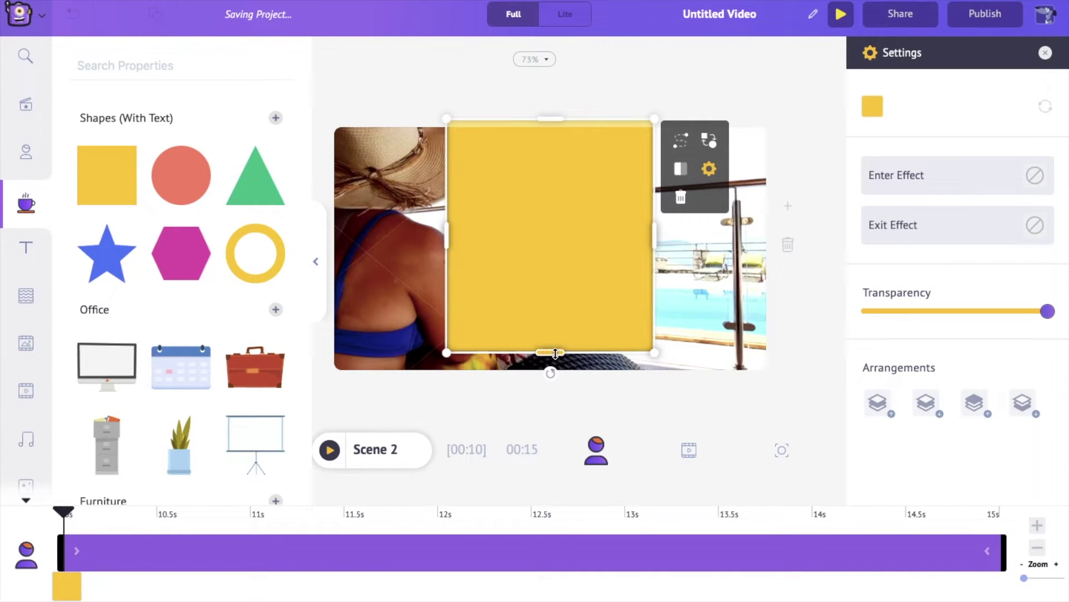
drag(550, 352, 552, 379)
drag(446, 258, 324, 267)
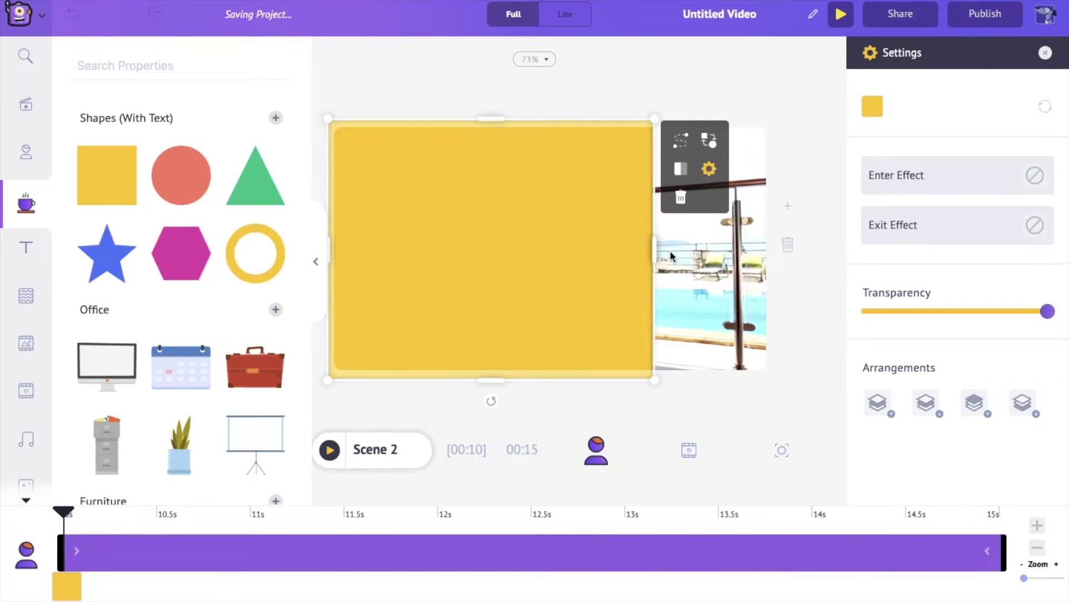
drag(651, 251, 773, 268)
- Colour the rectangle black and lower its transparency so the scene shows through
click(876, 107)
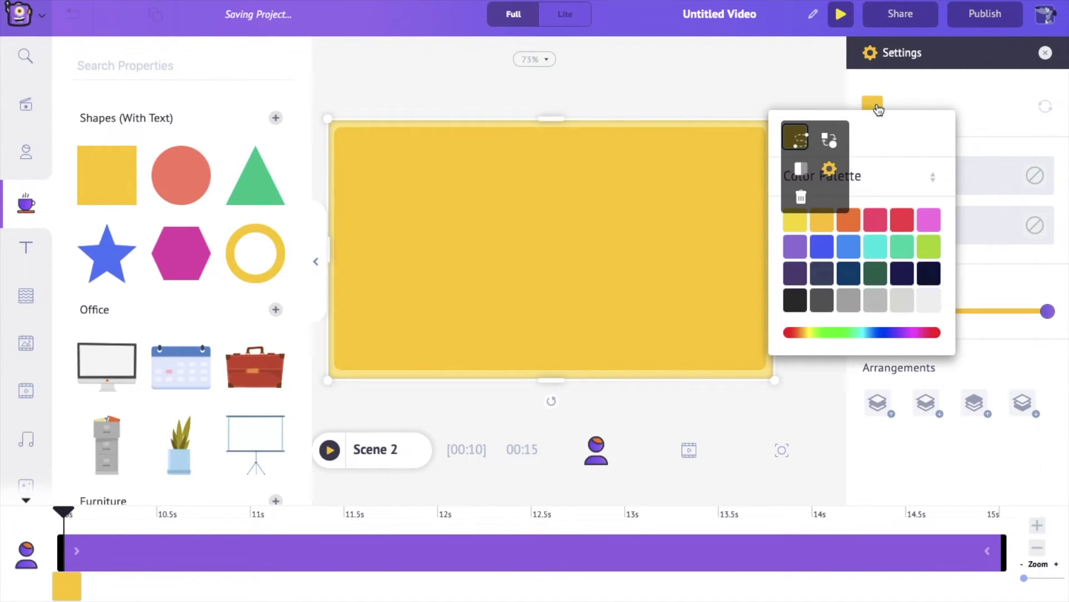
click(841, 332)
click(848, 285)
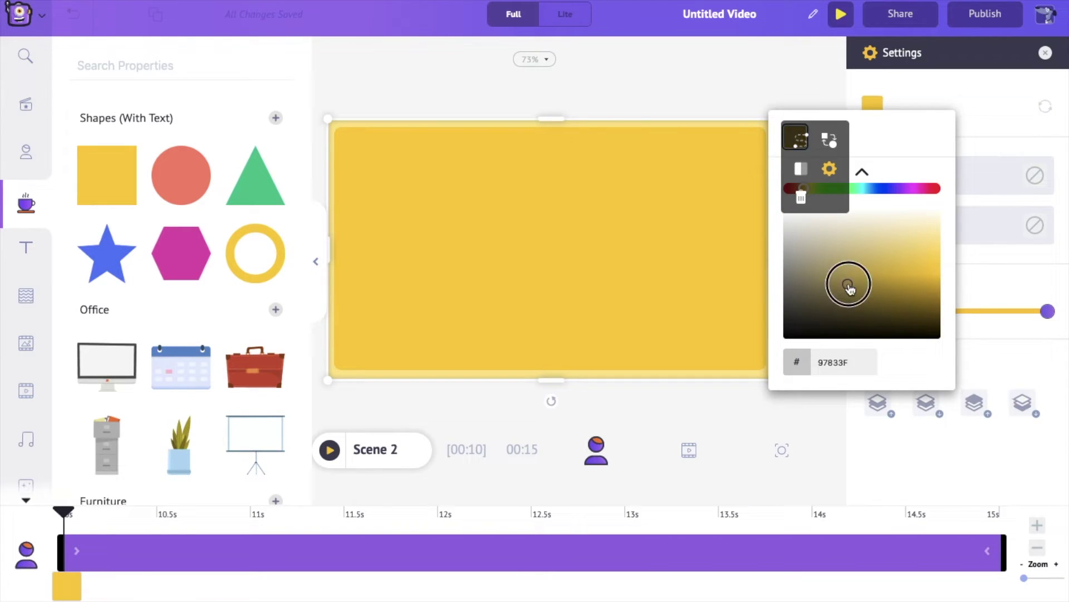
drag(848, 285, 783, 337)
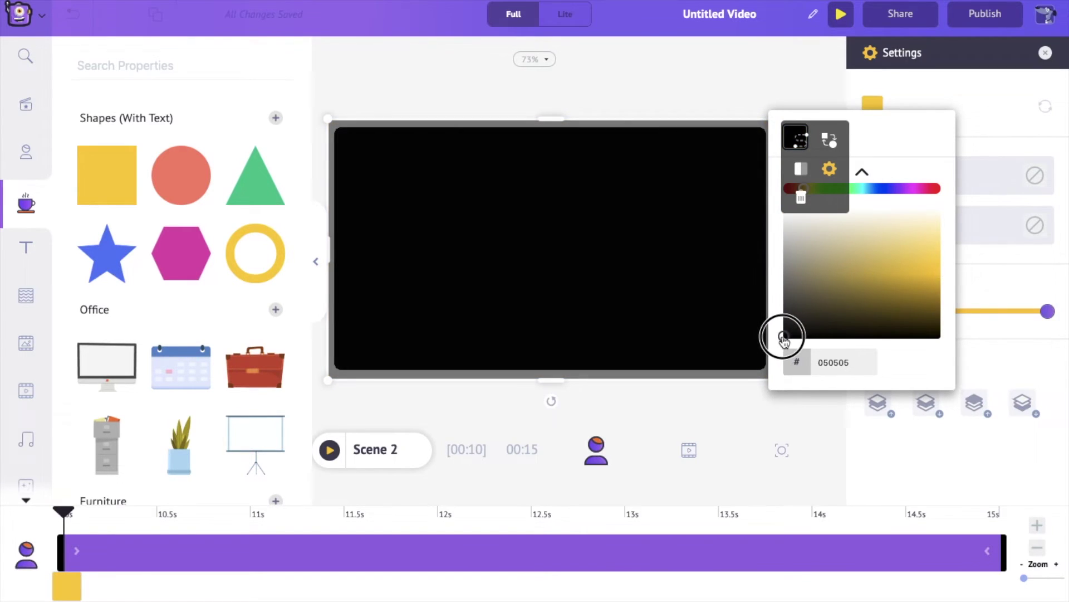
click(954, 102)
drag(1047, 312, 932, 320)
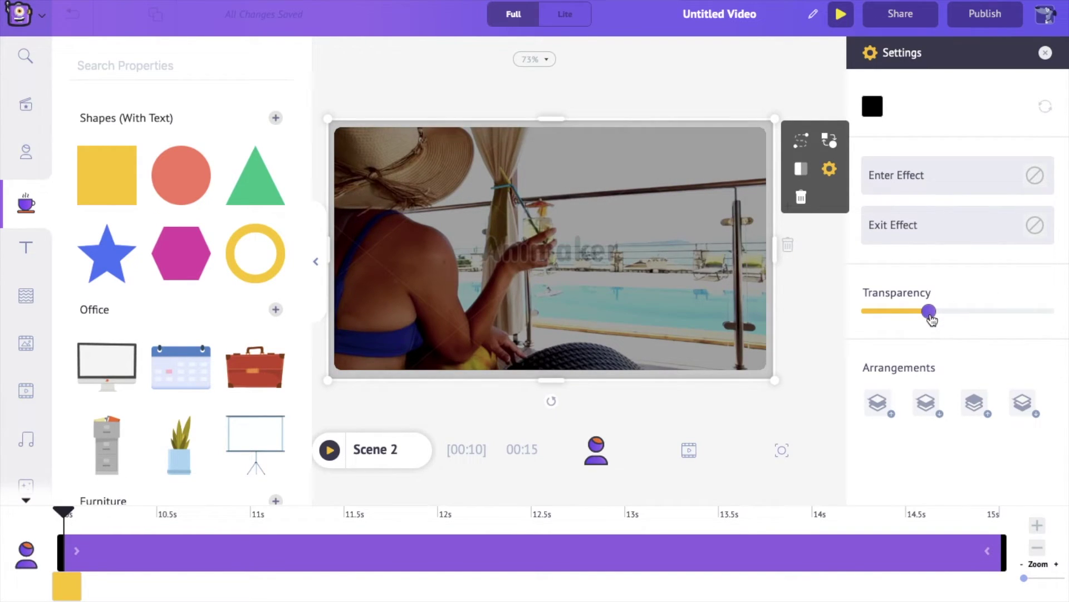
- Add a heading to Scene 2 and replace its wording with Travel
click(26, 246)
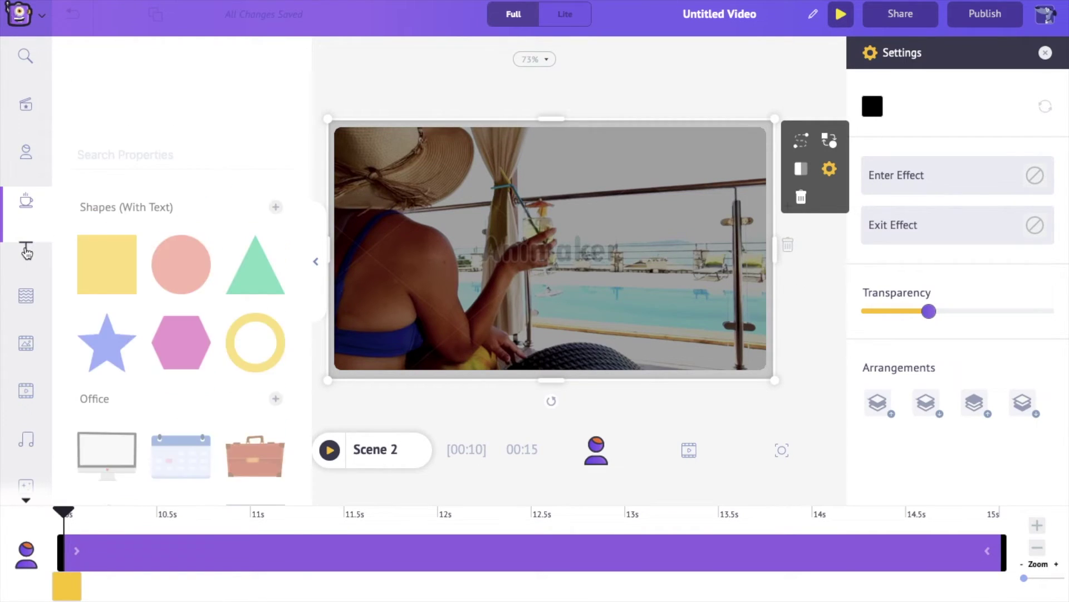
click(194, 109)
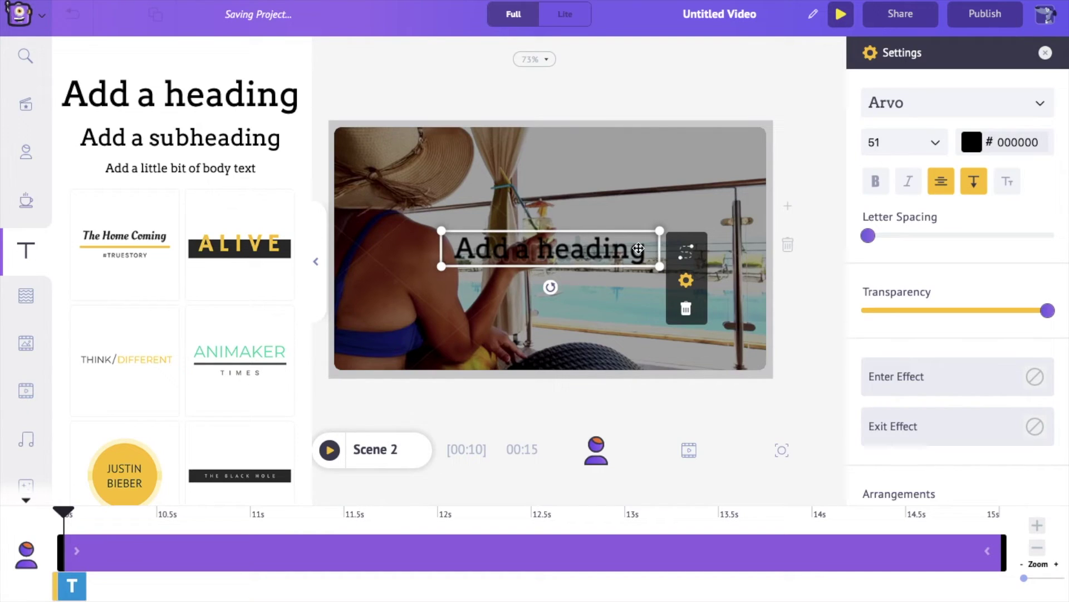
double_click(606, 254)
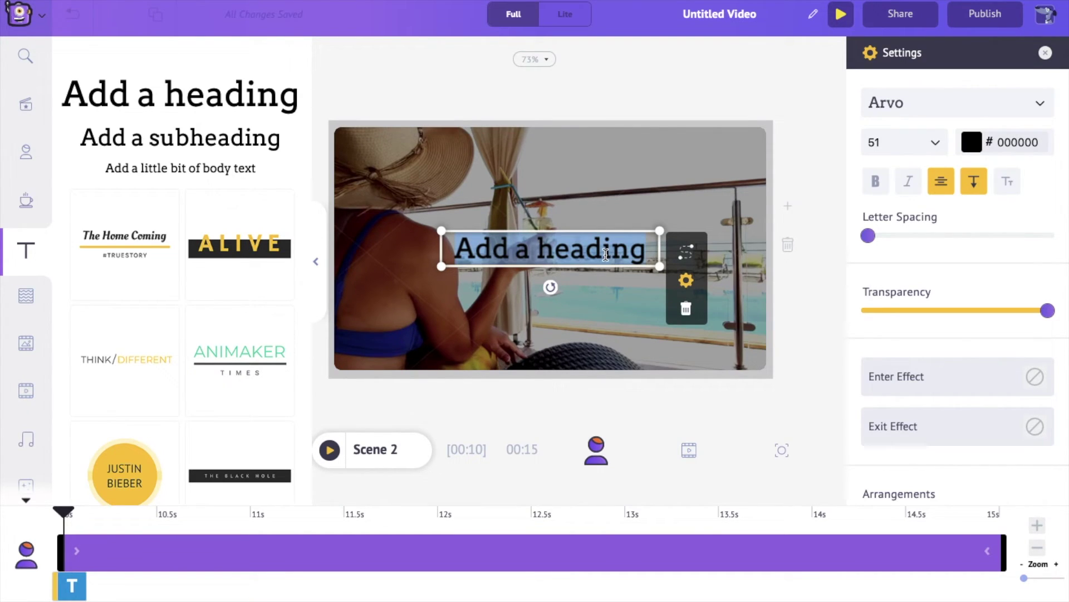
text(Travel)
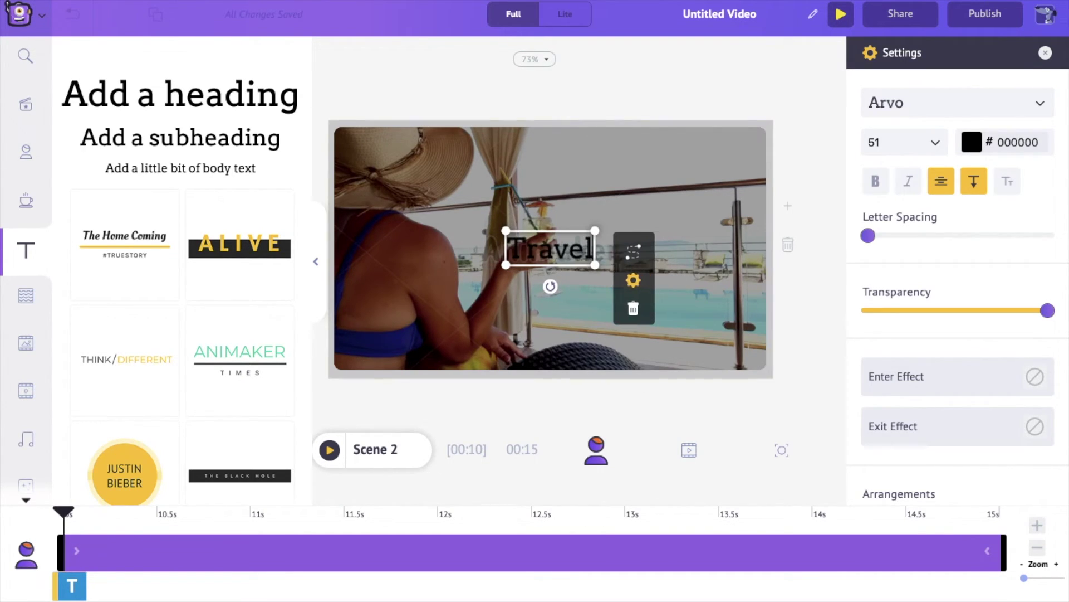
- Make the TRAVEL heading white in Bowlby One SC and enlarge it
double_click(563, 247)
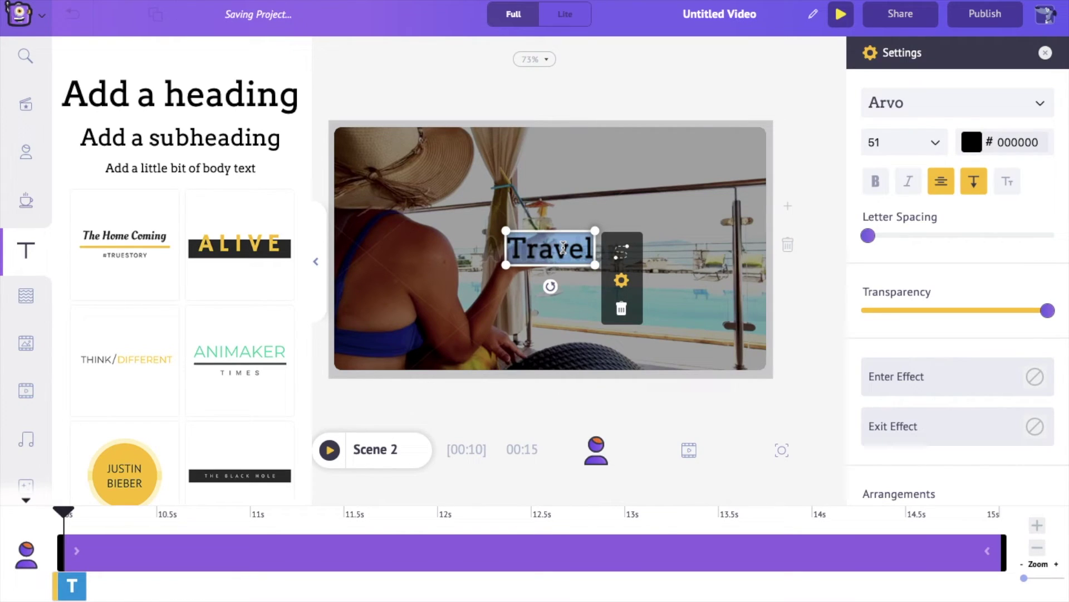
click(974, 142)
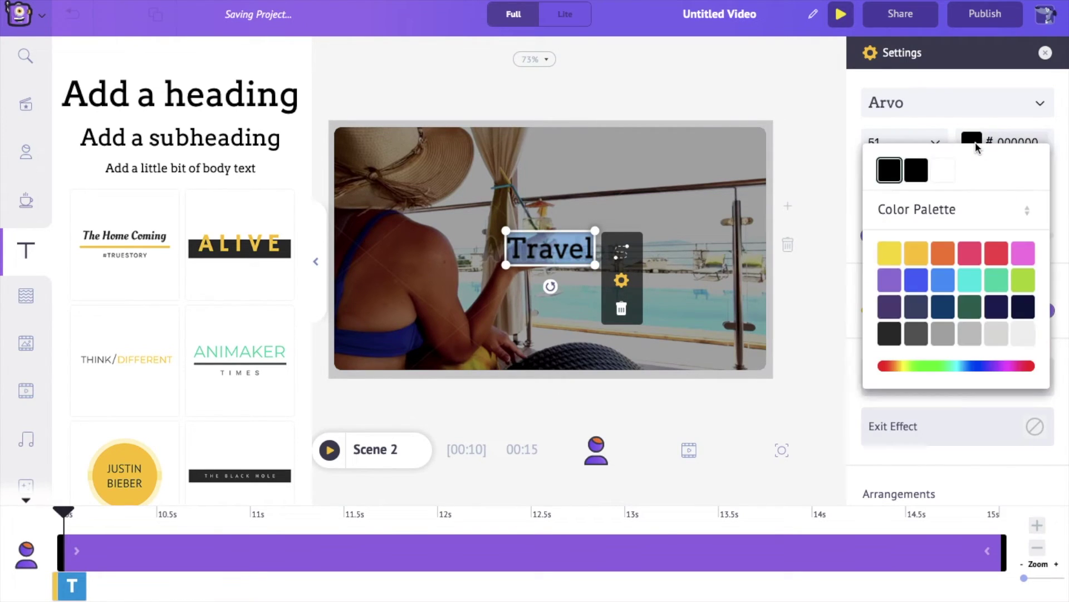
click(943, 172)
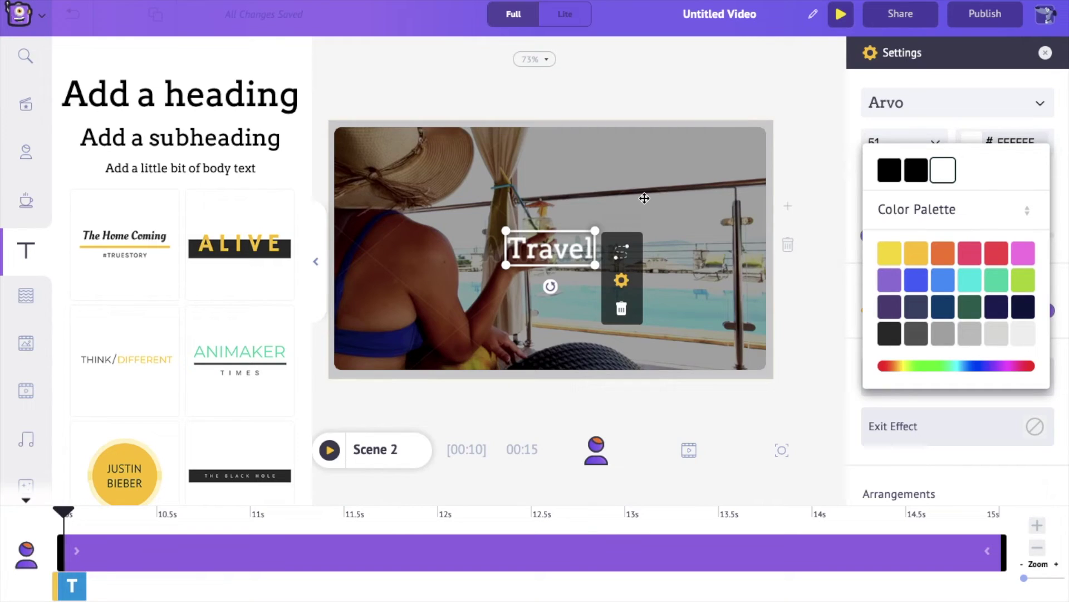
click(907, 105)
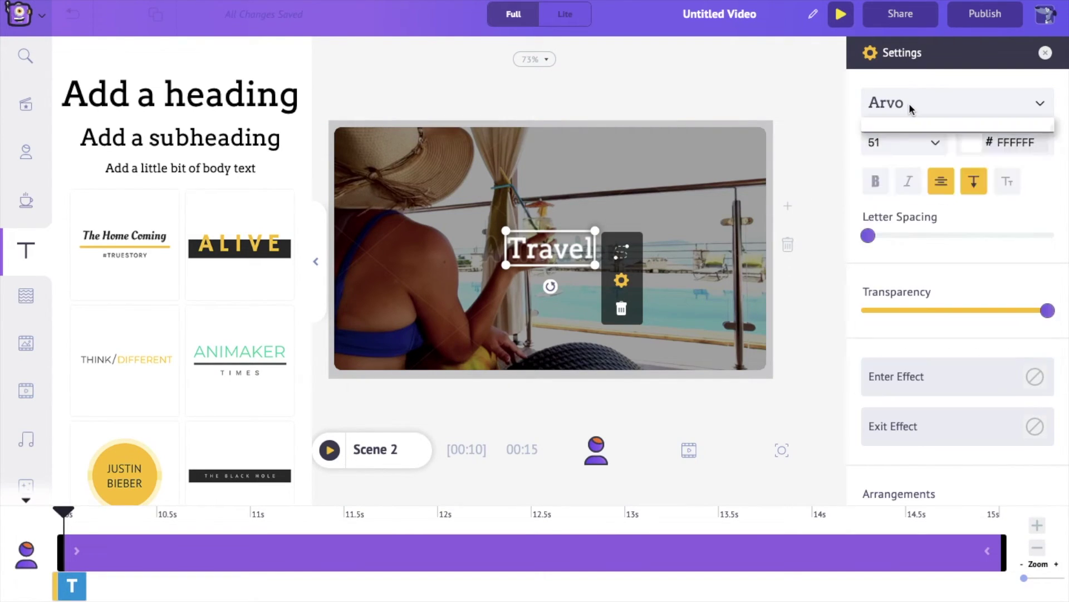
click(909, 103)
click(909, 252)
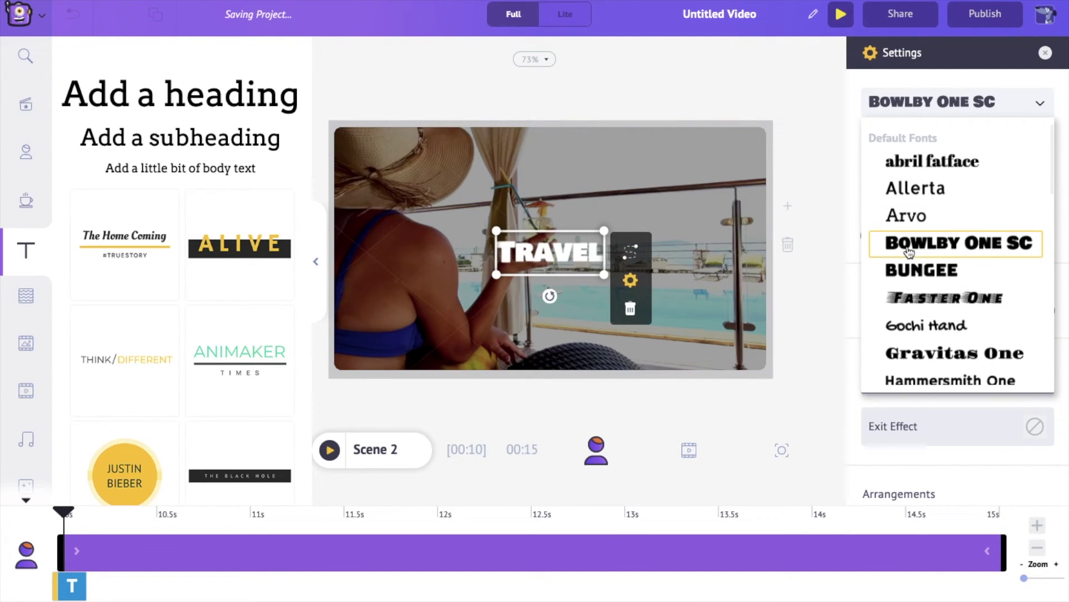
drag(606, 234, 617, 224)
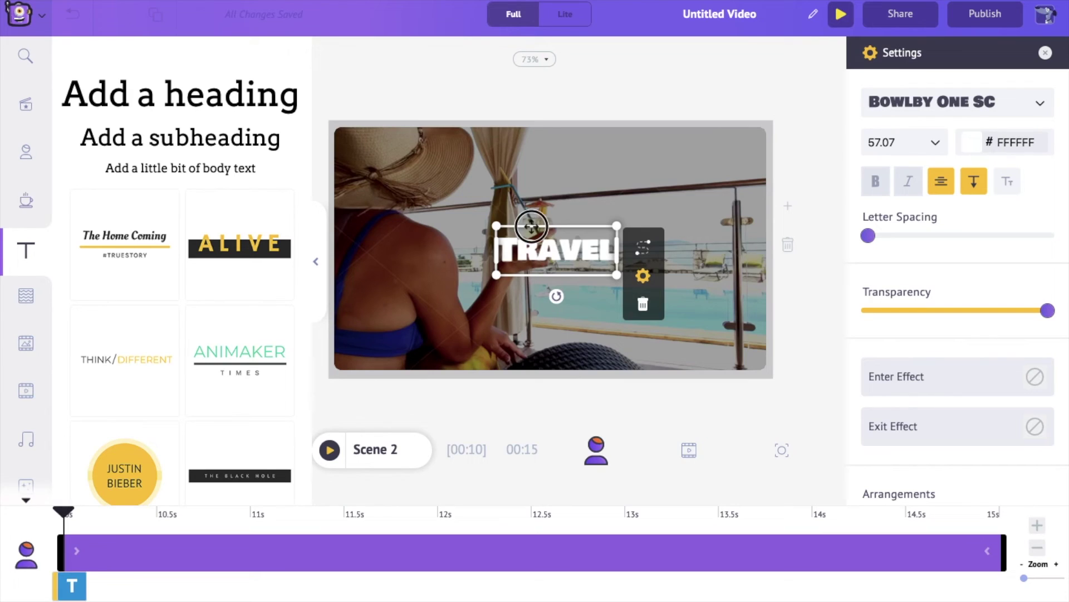
double_click(528, 226)
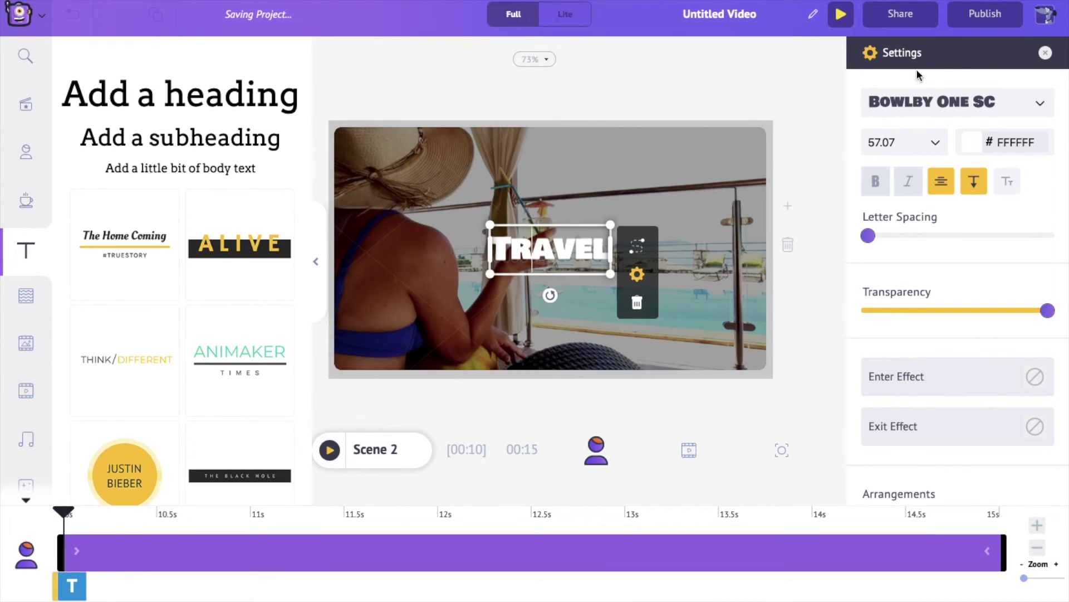
- Make the black rectangle behind the heading slightly less see-through
click(663, 162)
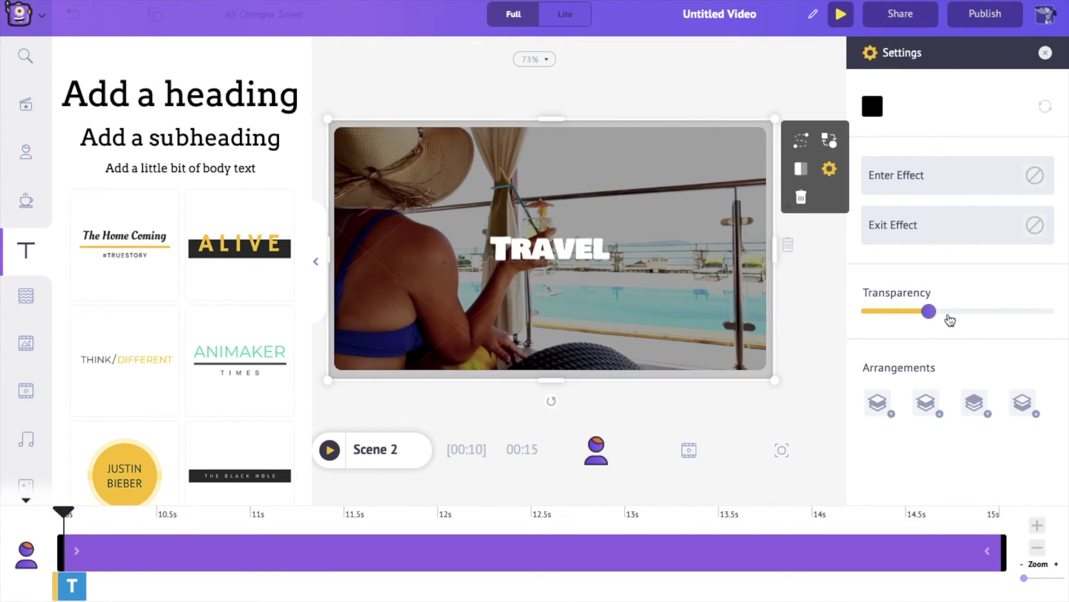
click(929, 312)
drag(930, 315, 943, 315)
drag(942, 315, 945, 316)
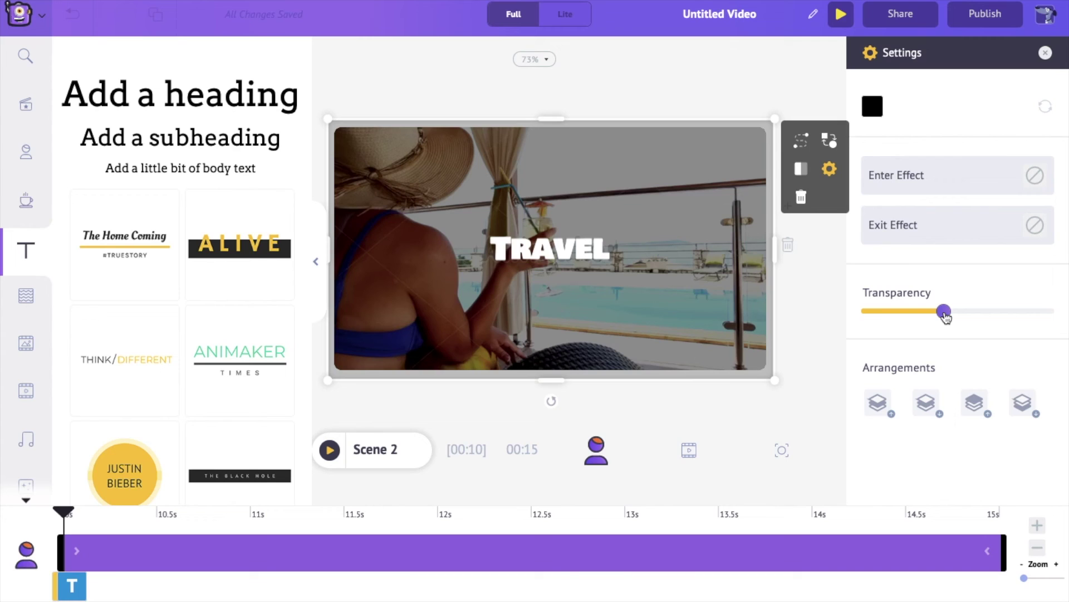